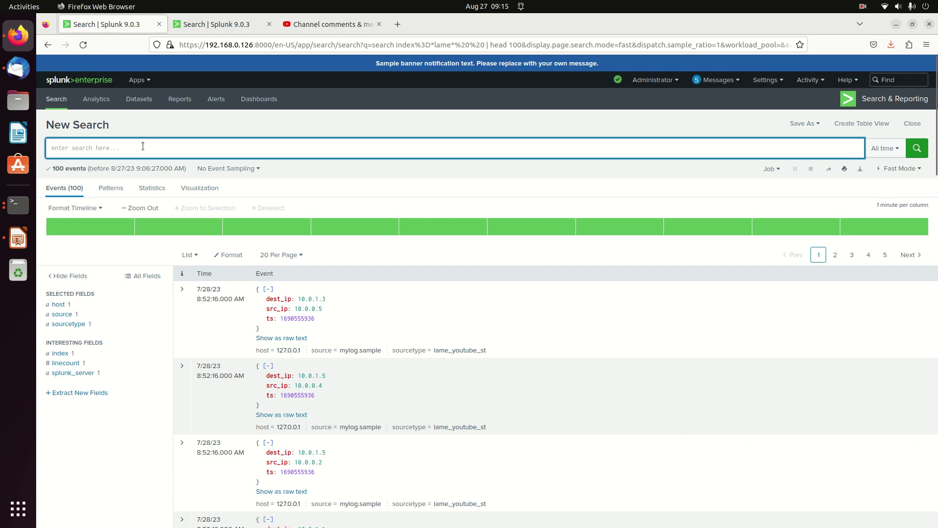
Search index=_internal with an earliest 60m filter, add '| table _time' on a second line, and run it
type("index=")
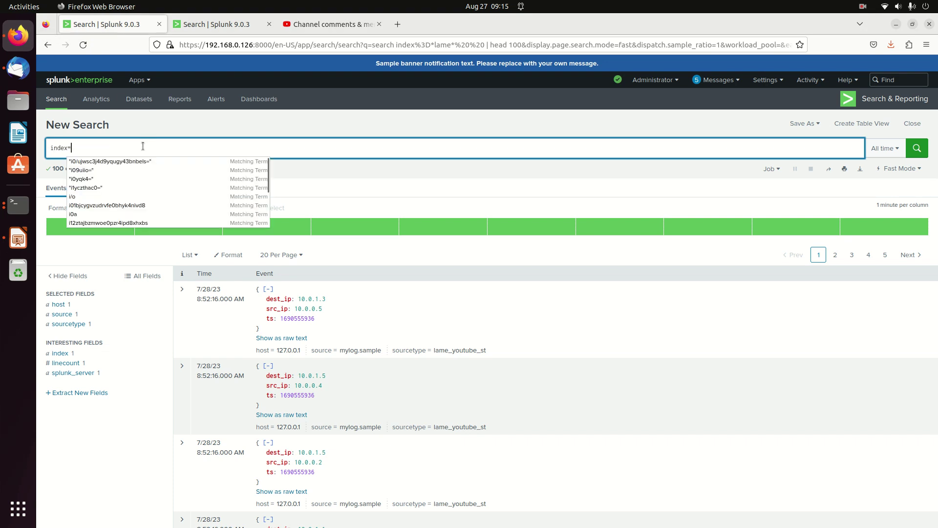
type("_internal ")
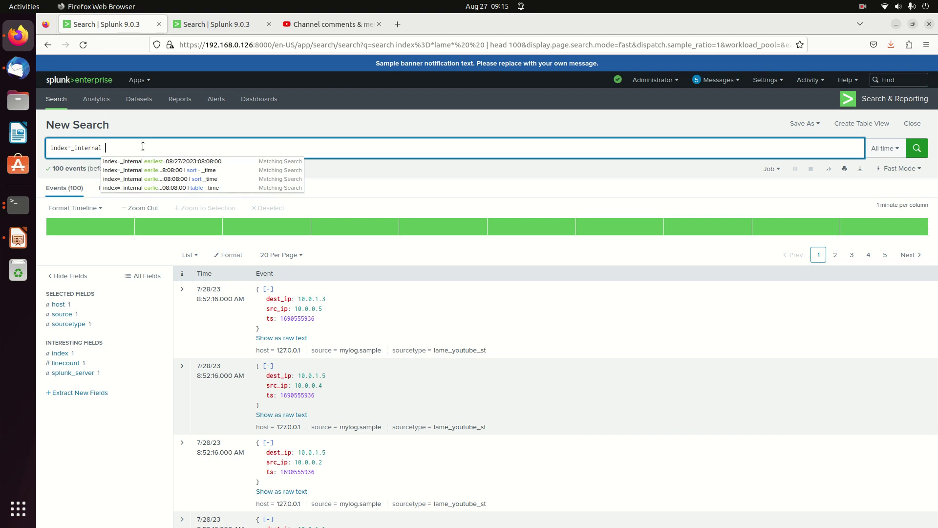
type("earlie")
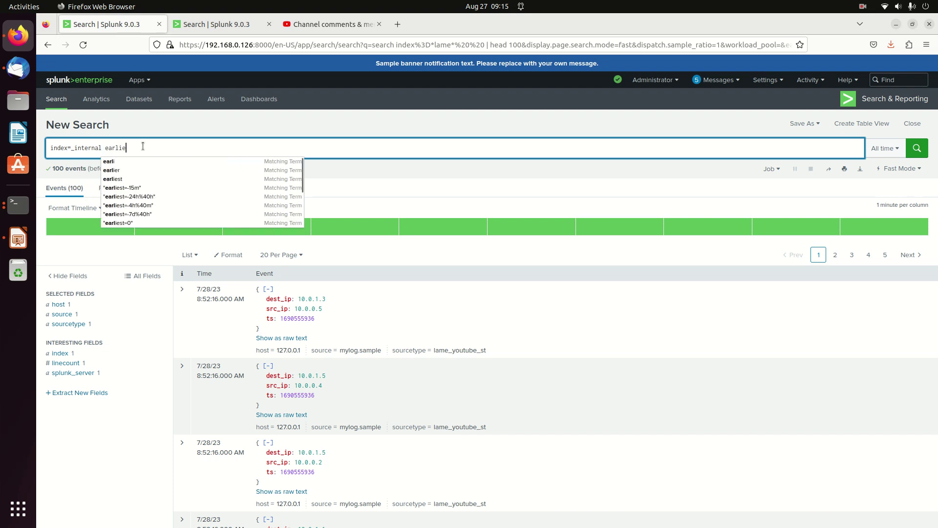
type("st latest")
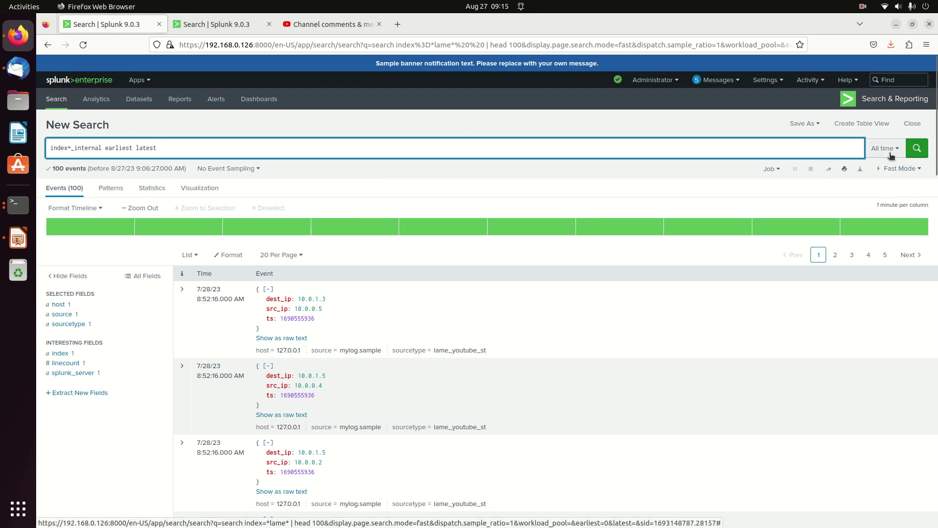
left_click(132, 147)
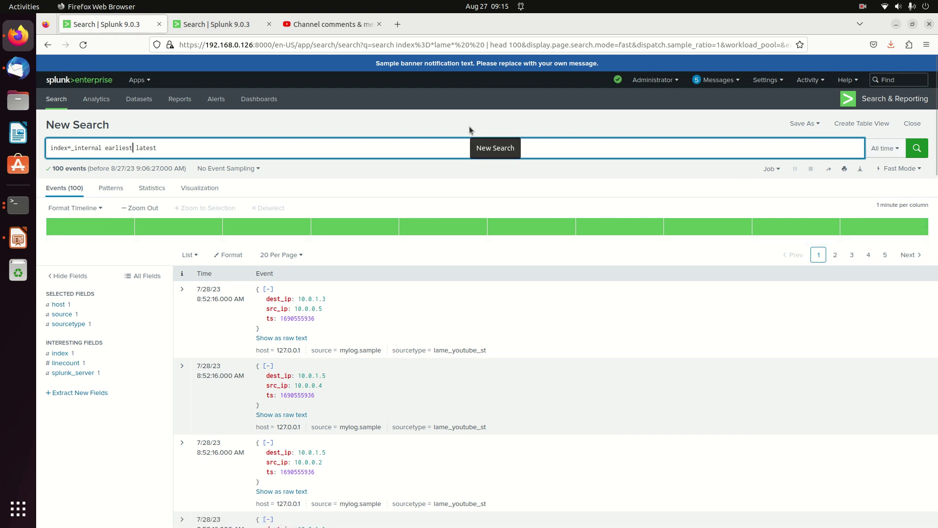
type("=")
type("60m")
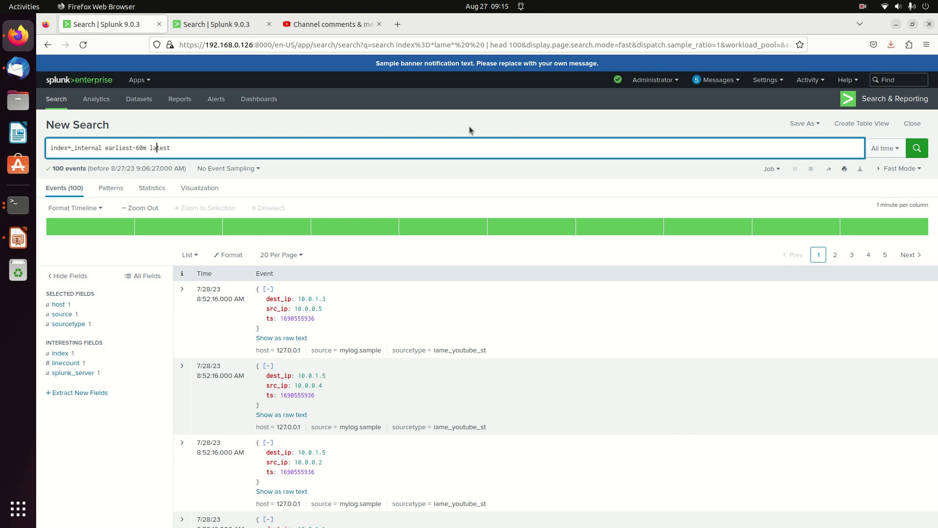
key("BackSpace")
key("BackSpace")
key("BackSpace")
key("BackSpace")
key("BackSpace")
key("BackSpace")
key("shift+Return")
type("| table ")
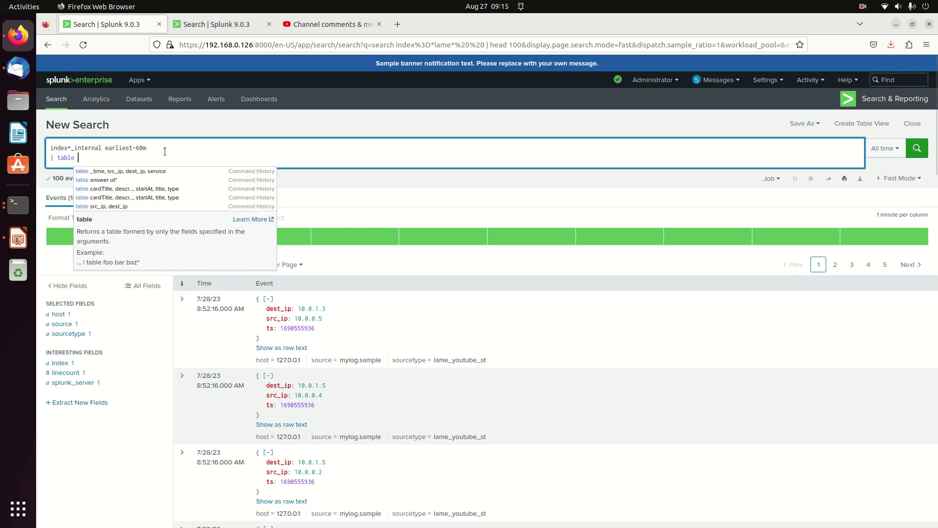
type("_time")
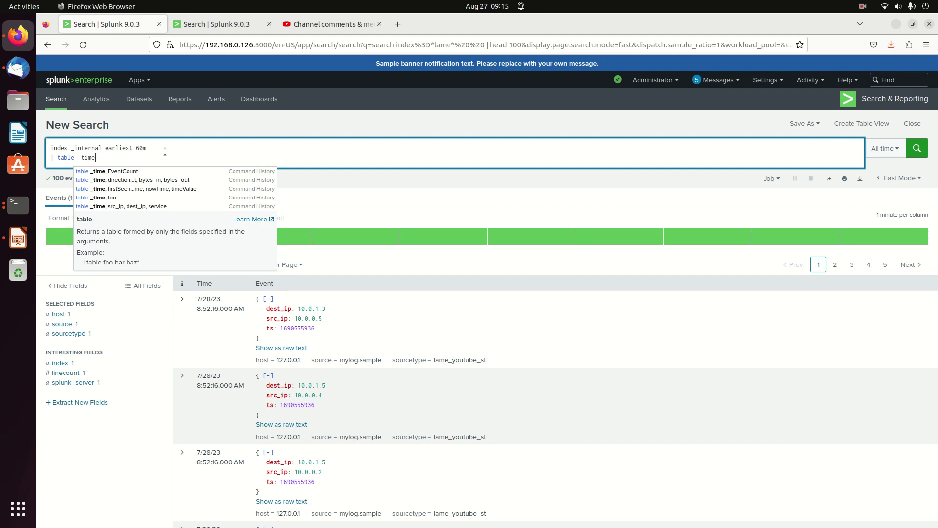
key("Return")
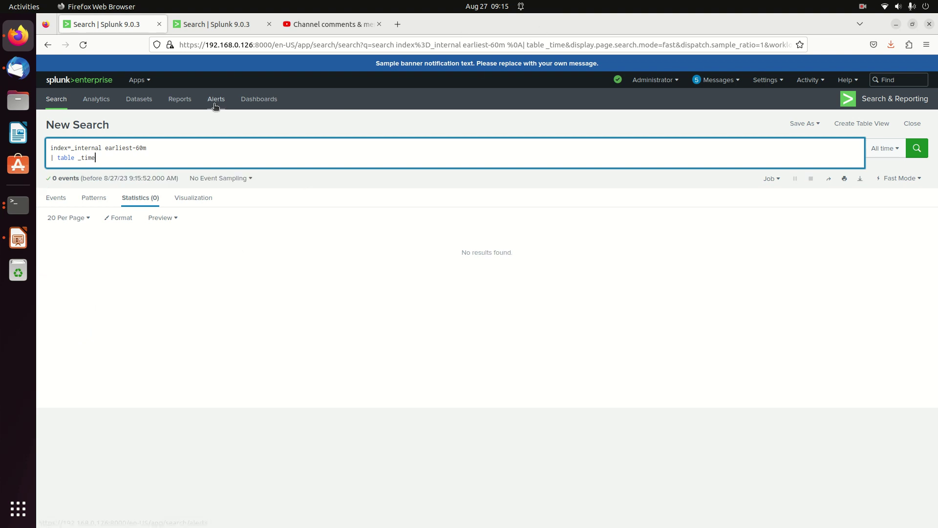
Correct the filter to earliest=-60m, rerun for 39,975 events, and sort _time newest first
left_click(133, 148)
type("=")
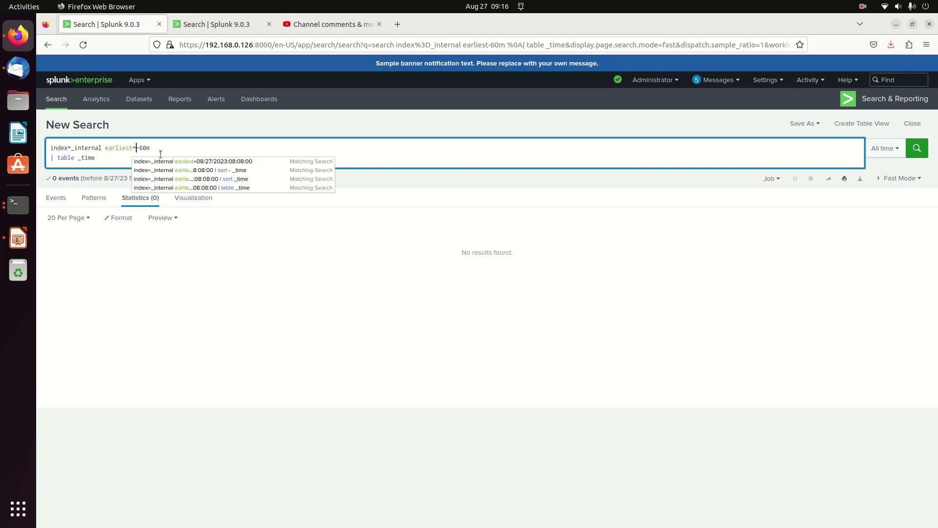
key("Return")
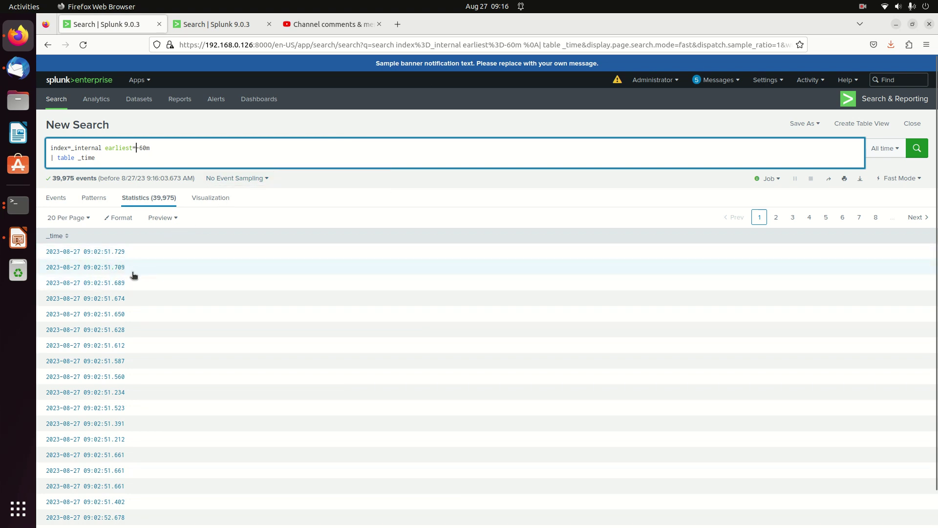
left_click(54, 236)
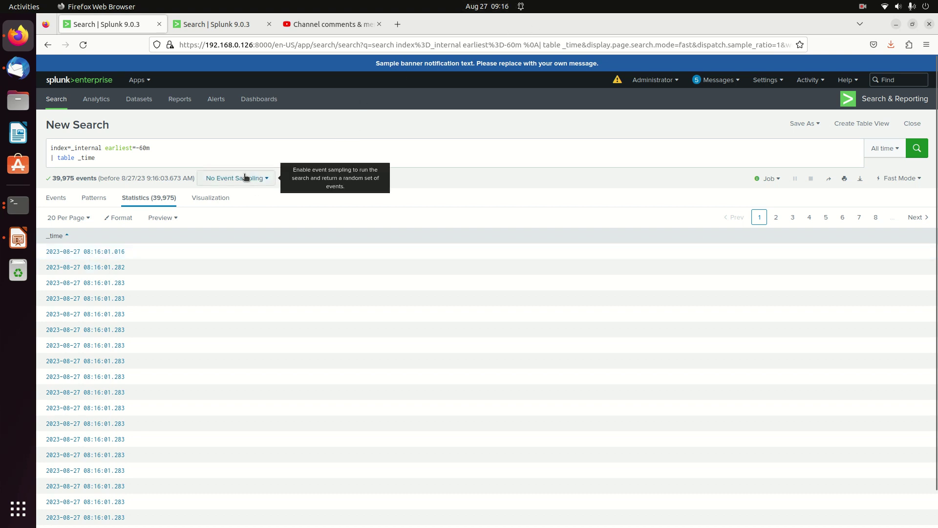
left_click(68, 236)
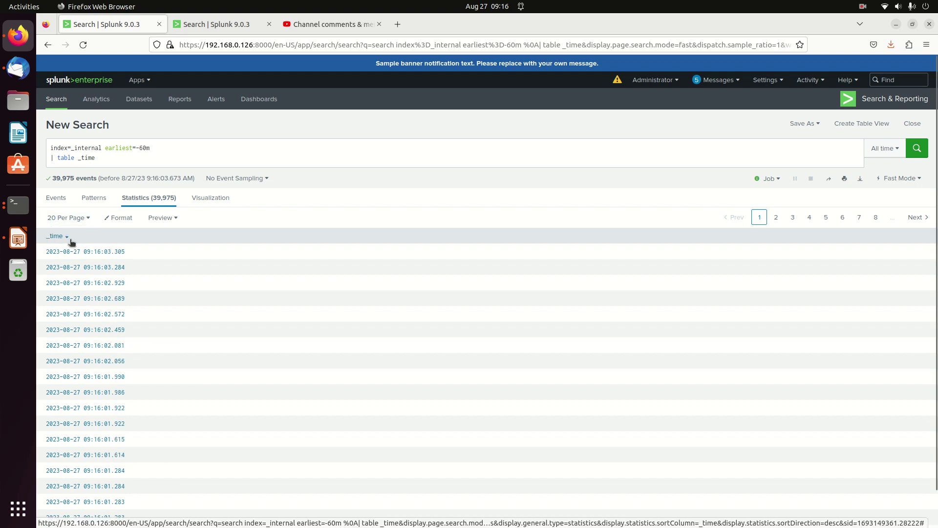
Add latest=-10m to the query, rerun it, and sort _time newest first
left_click(172, 149)
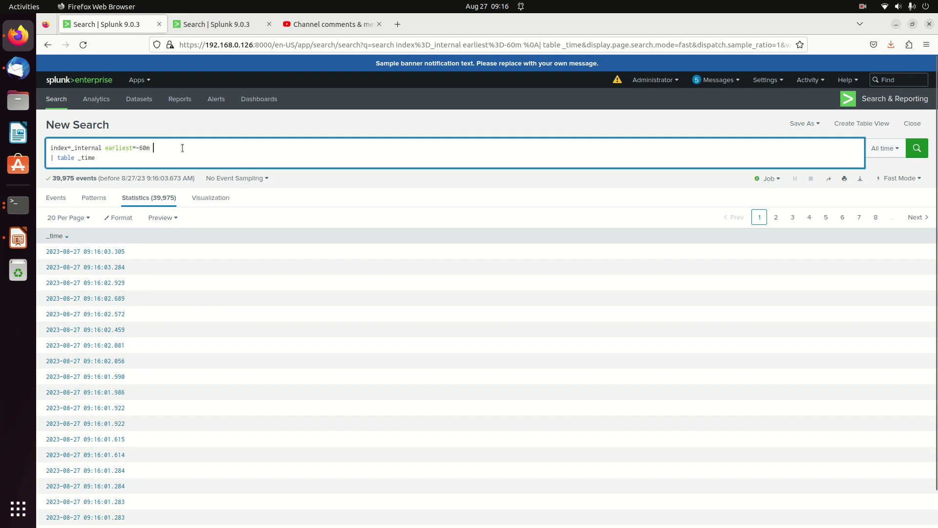
type("lat")
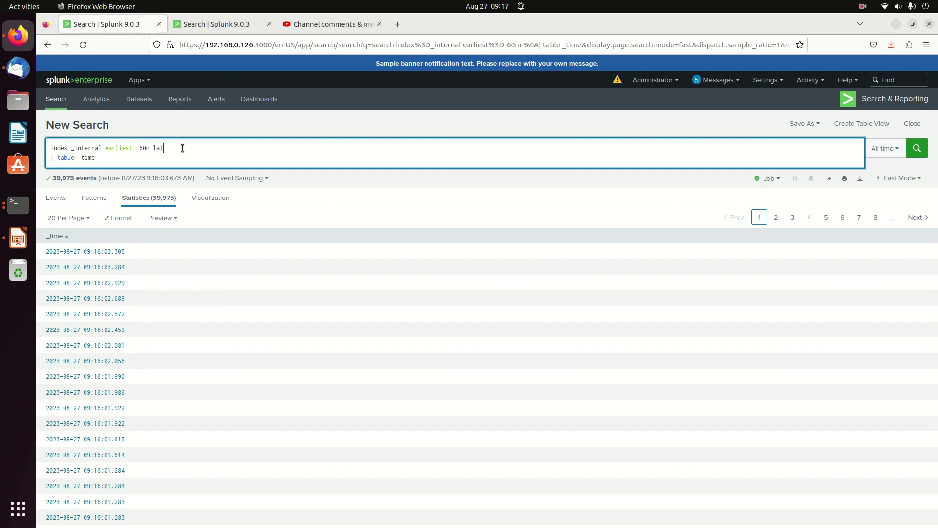
type("est=-10m")
key("Return")
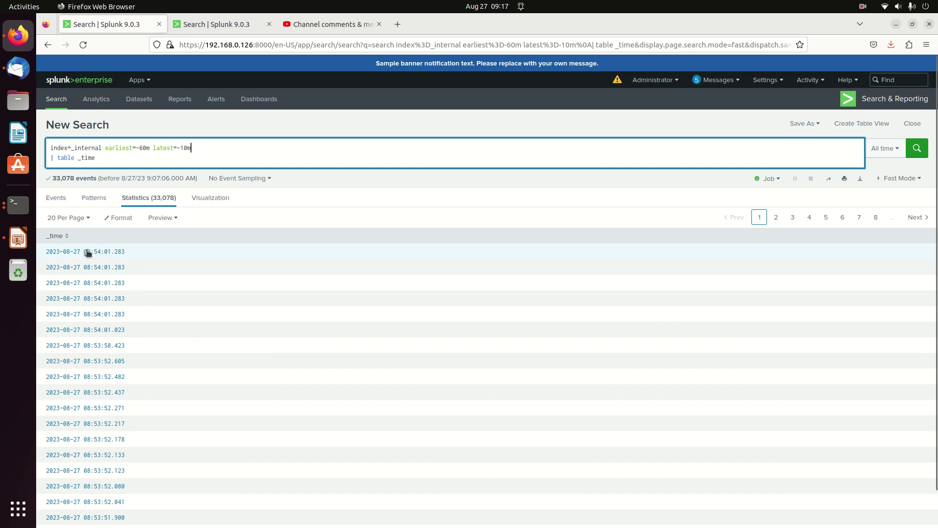
left_click(56, 237)
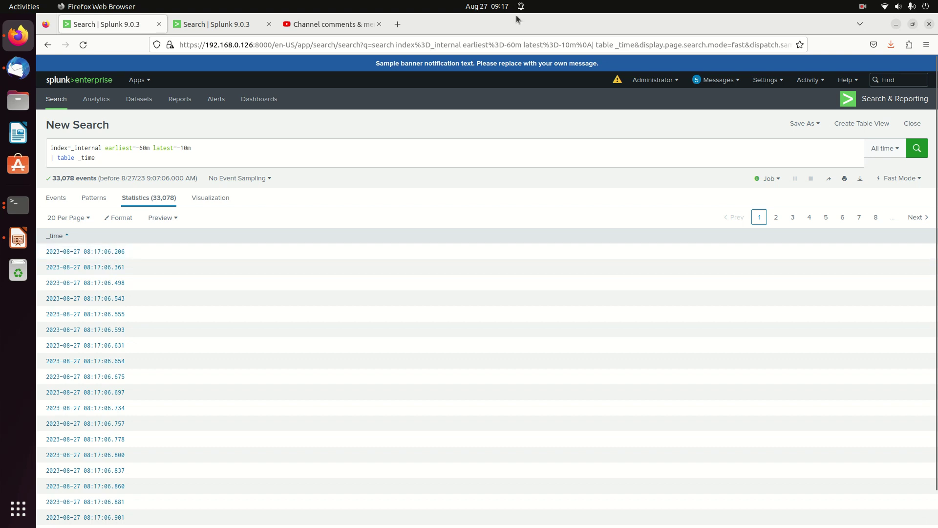
left_click(63, 237)
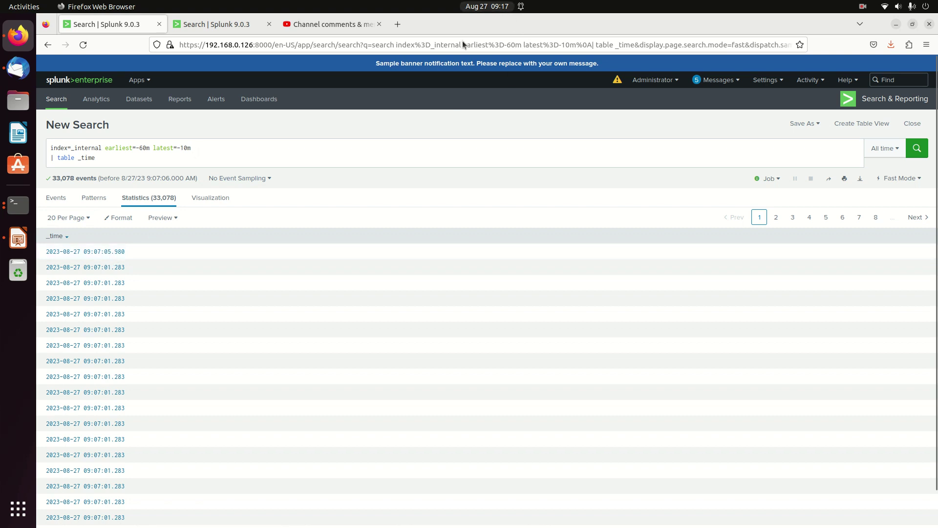
Change the latest value to 10m without the minus sign and rerun the search
left_click(201, 147)
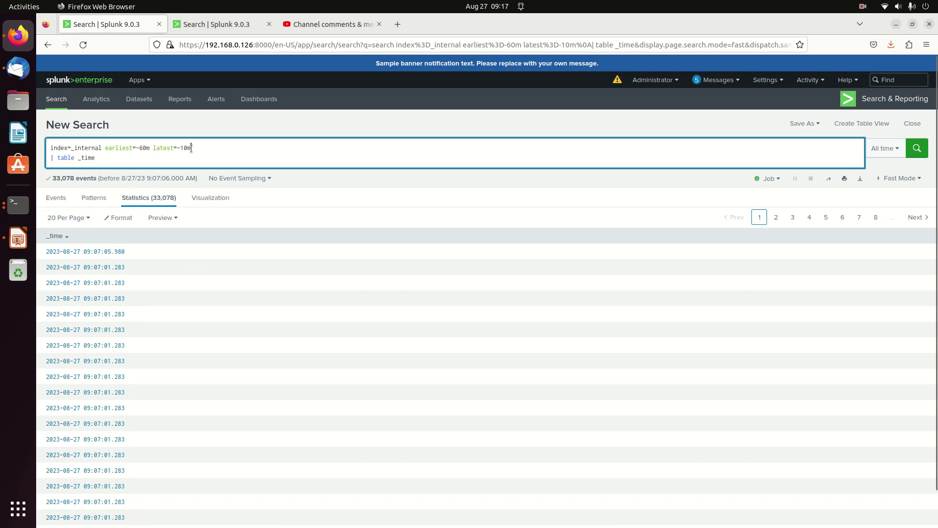
left_click(181, 148)
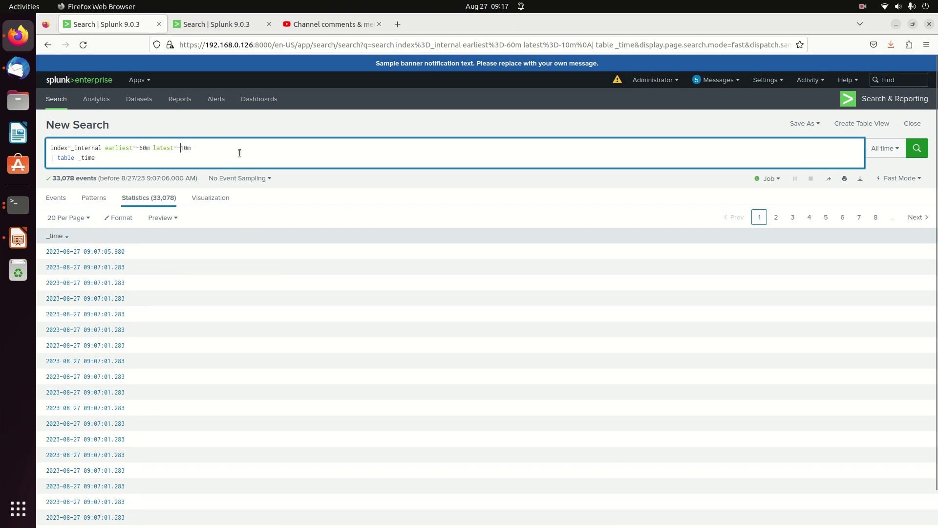
key("BackSpace")
type("+")
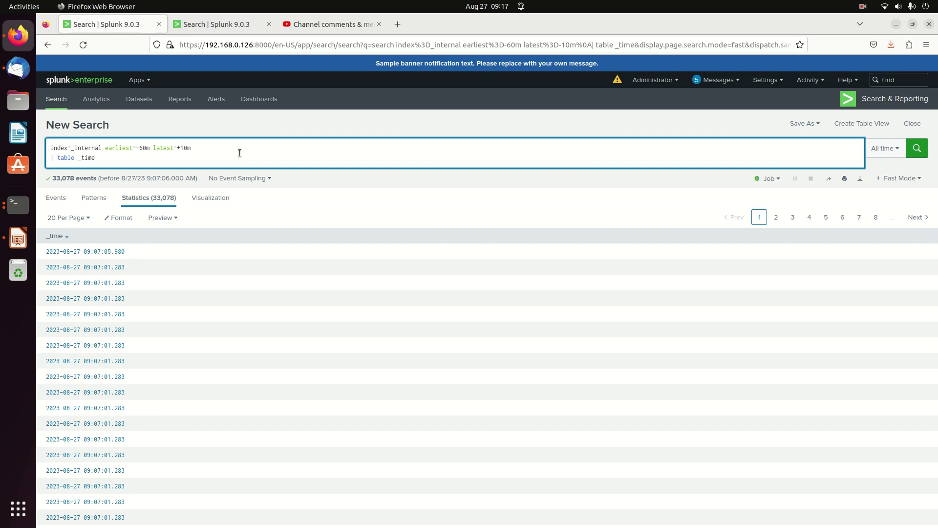
key("BackSpace")
key("Return")
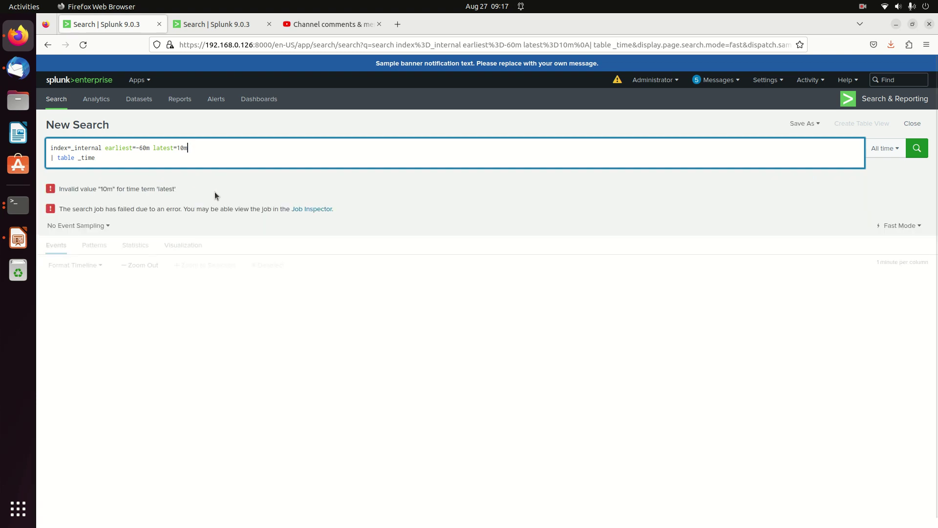
Append @h to the earliest and latest time values and rerun the search
left_click(200, 155)
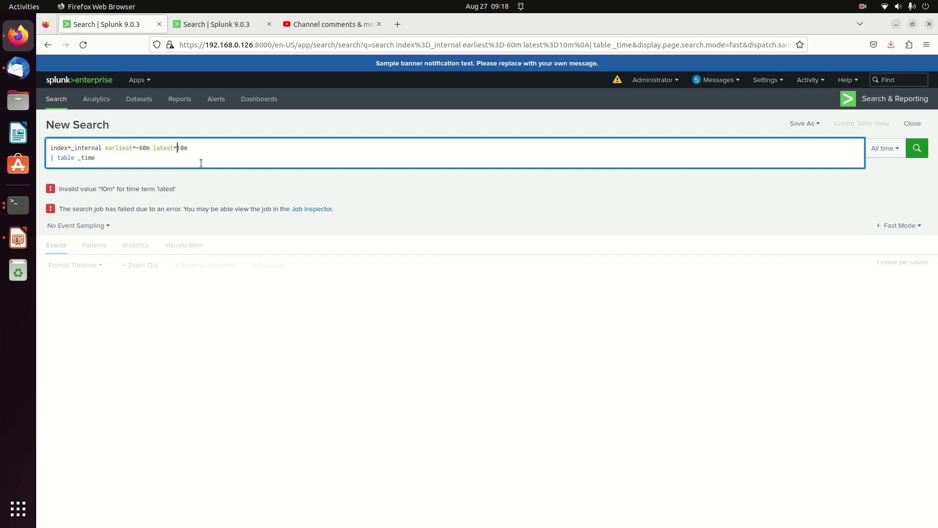
triple_click(201, 148)
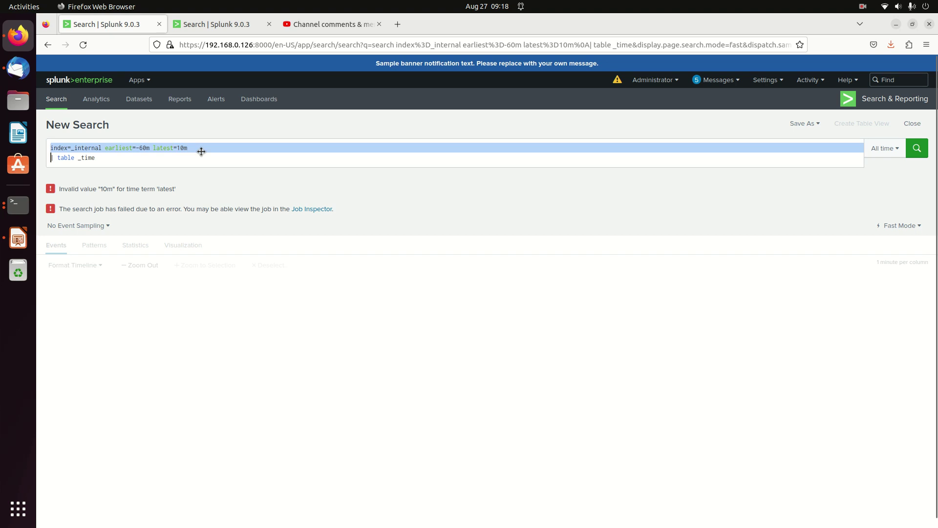
left_click(201, 150)
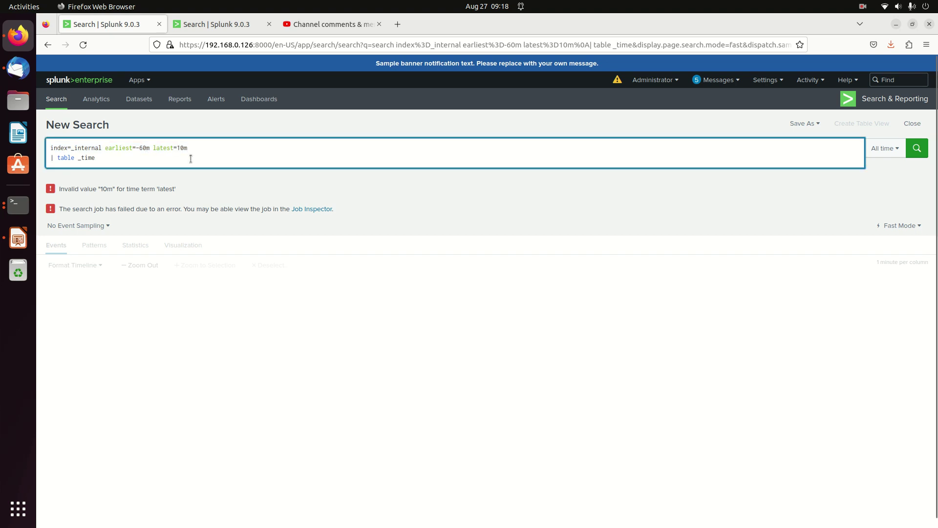
left_click(180, 156)
left_click(177, 148)
left_click(194, 147)
type("@h")
type("@h")
key("Return")
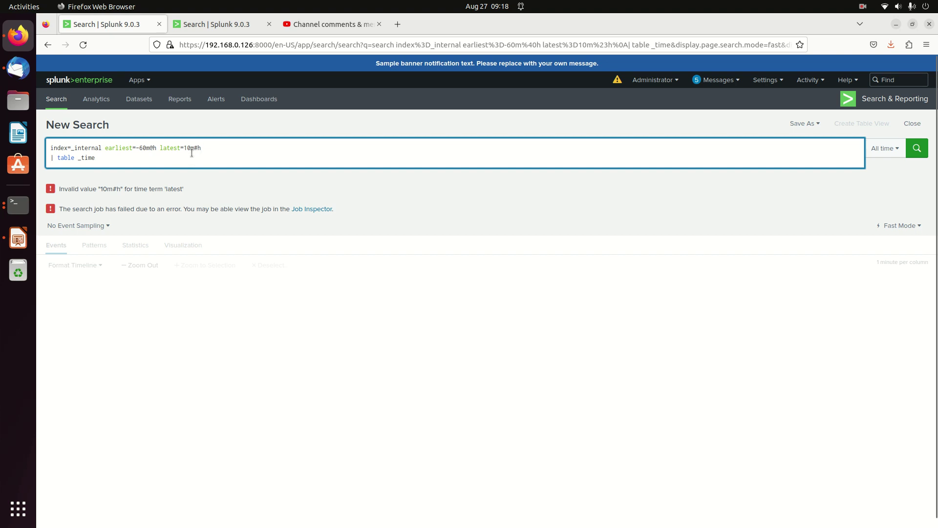
Replace the mistyped # with @ so latest reads 10m@h, then rerun
left_click(193, 152)
key("Delete")
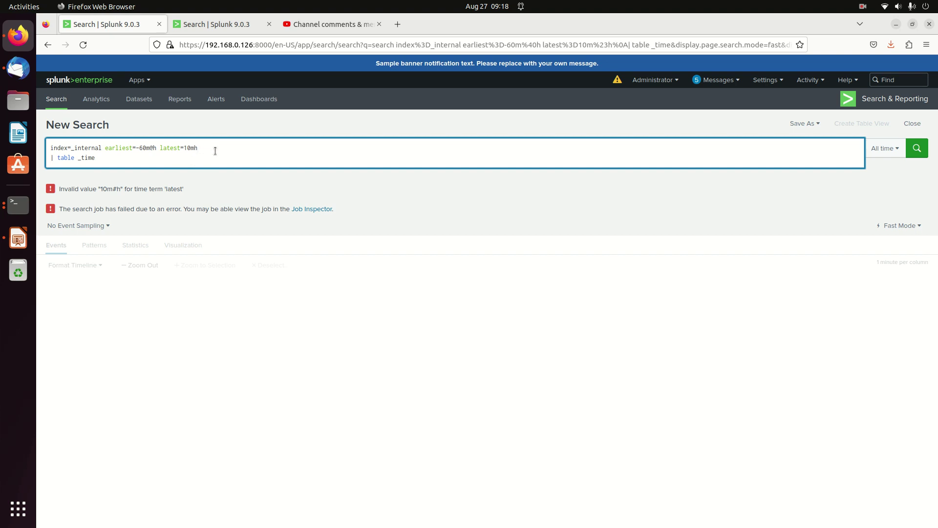
type("@")
key("Return")
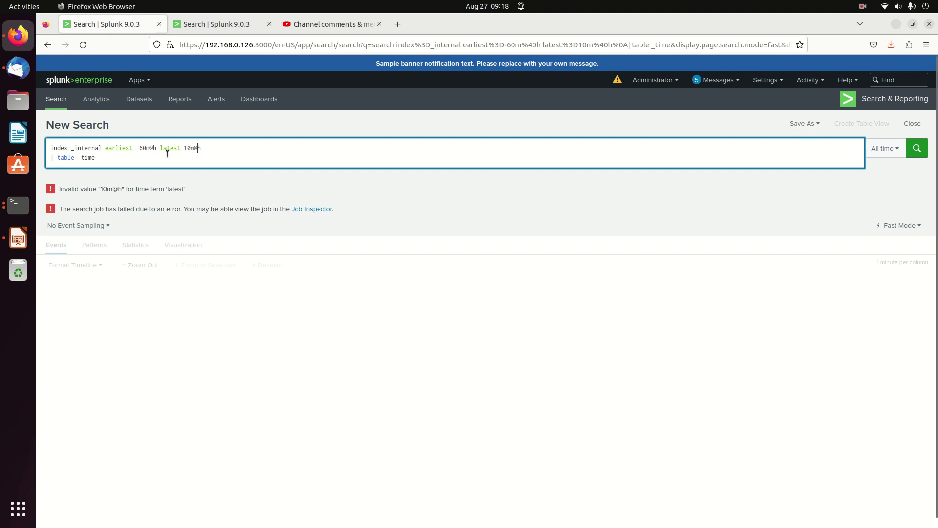
Change the latest value to -10m@h and run the search
left_click(211, 149)
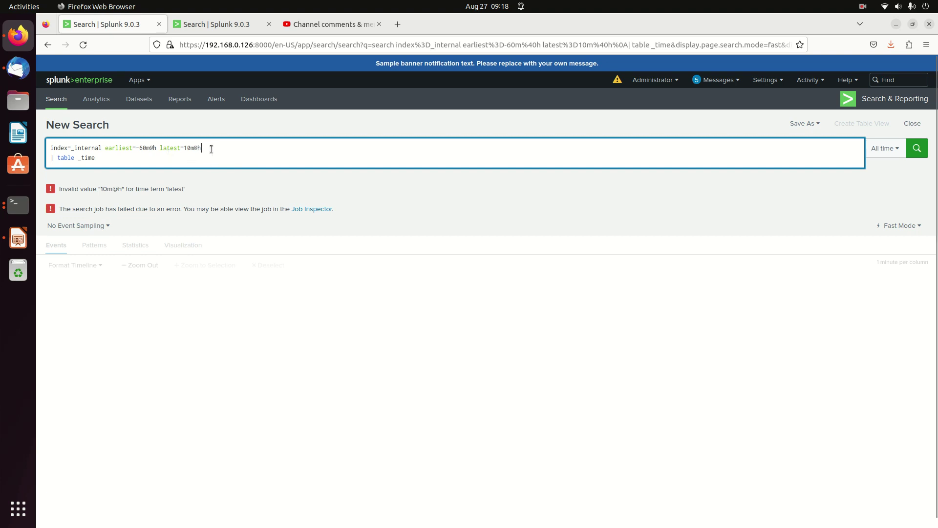
key("Delete")
key("Delete")
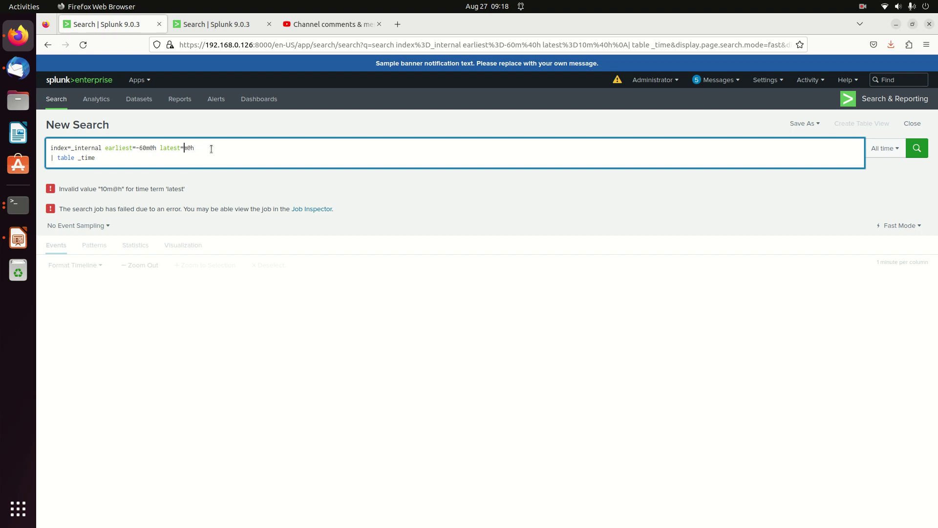
key("Delete")
key("Delete")
key("Delete")
type("10")
type("m")
type("-")
type("@")
key("Return")
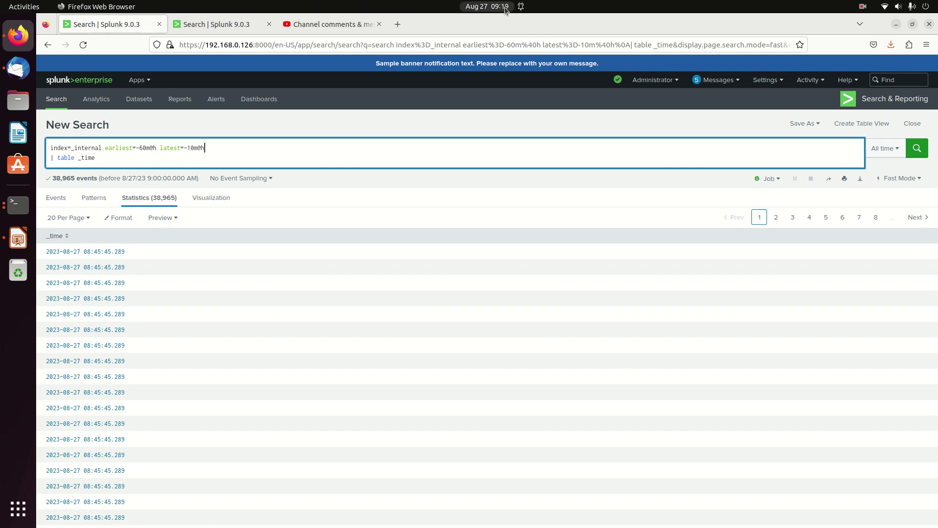
left_click(210, 148)
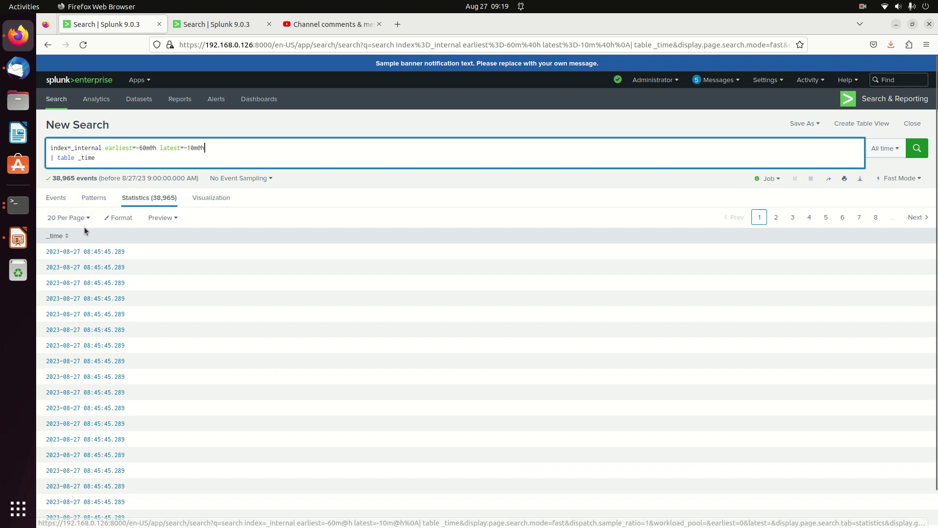
left_click(58, 236)
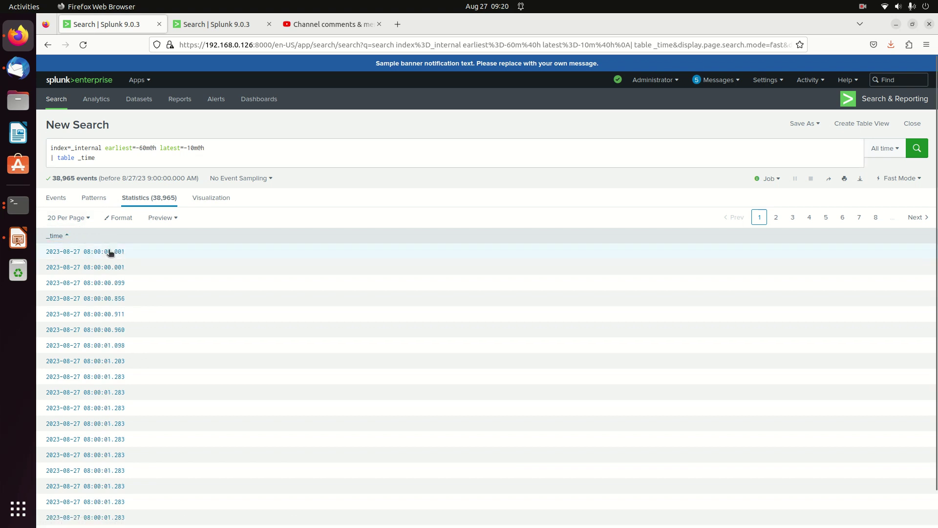
left_click(56, 235)
left_click(216, 147)
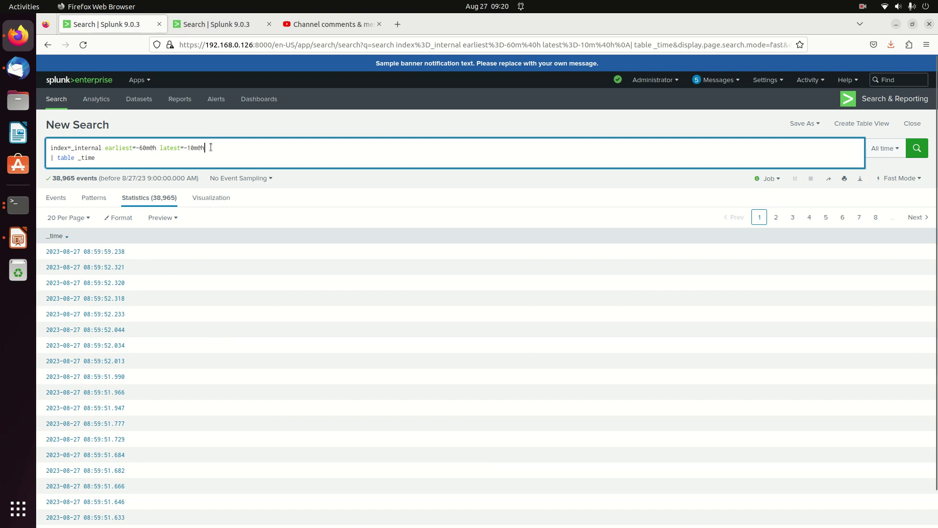
double_click(97, 158)
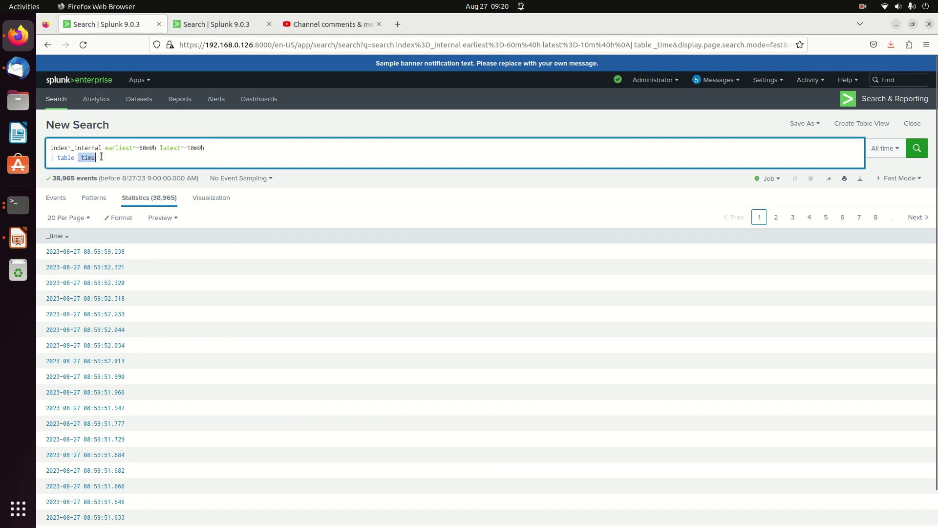
left_click(881, 148)
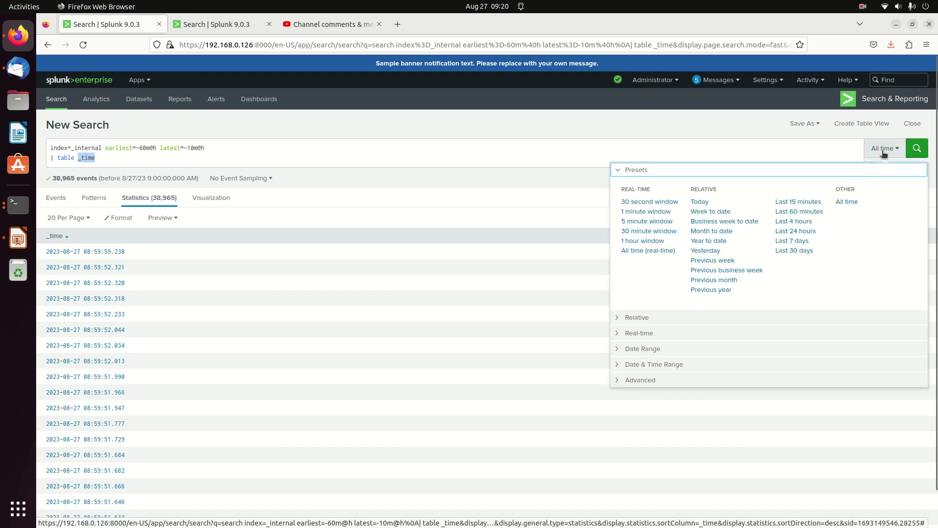
left_click(517, 162)
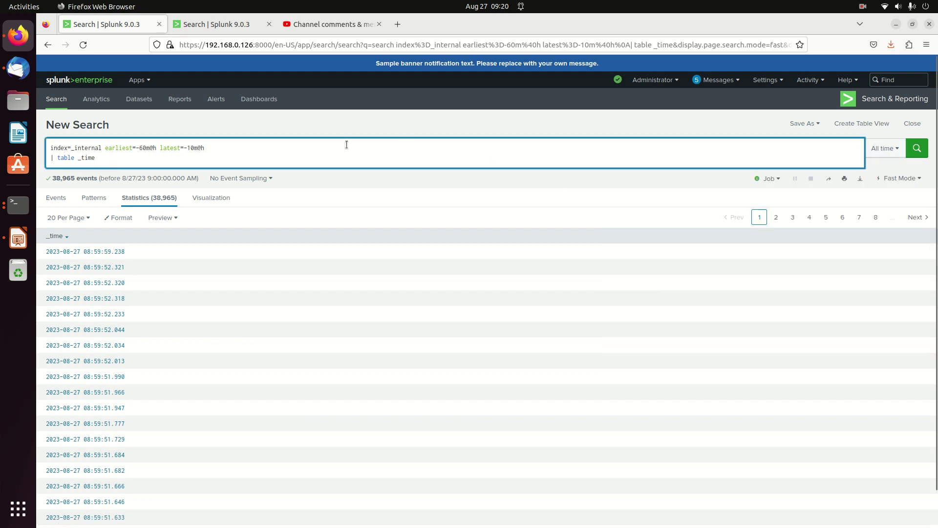